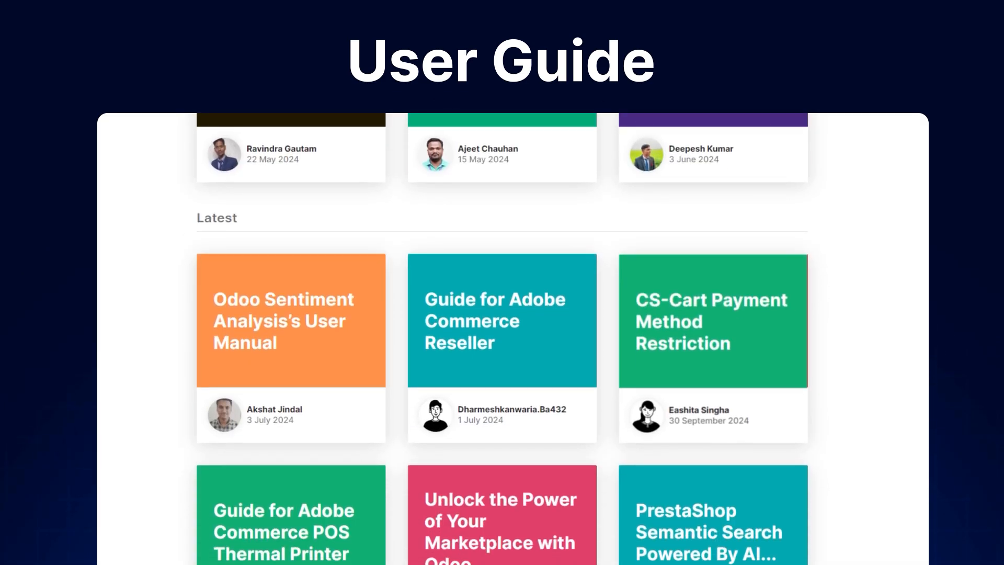
- Open the CS-Cart Payment Method Restriction user guide
left_click(675, 321)
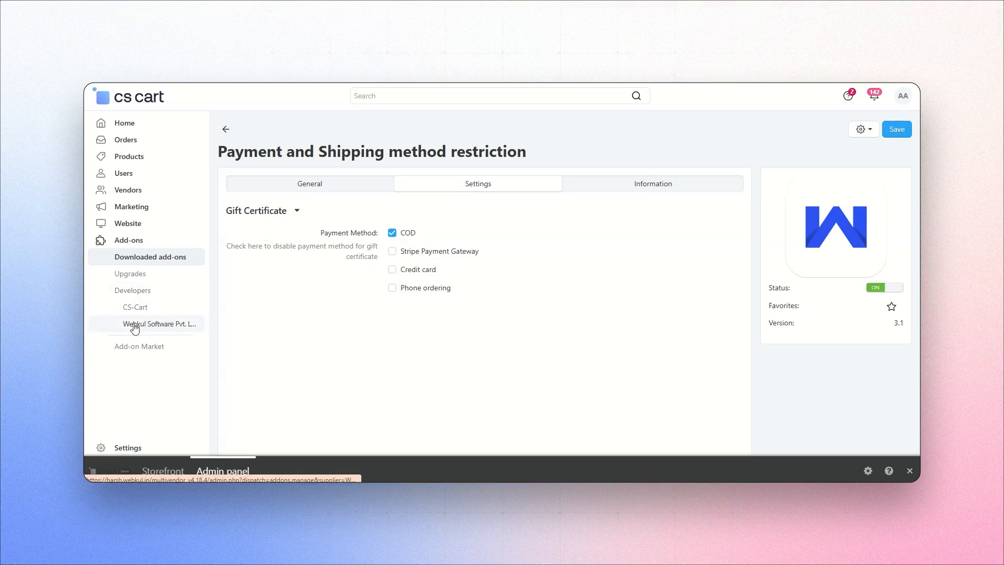
- In Webkul's Payment and Shipping method restriction add-on settings, disable Phone ordering instead of COD for gift certificates
left_click(134, 325)
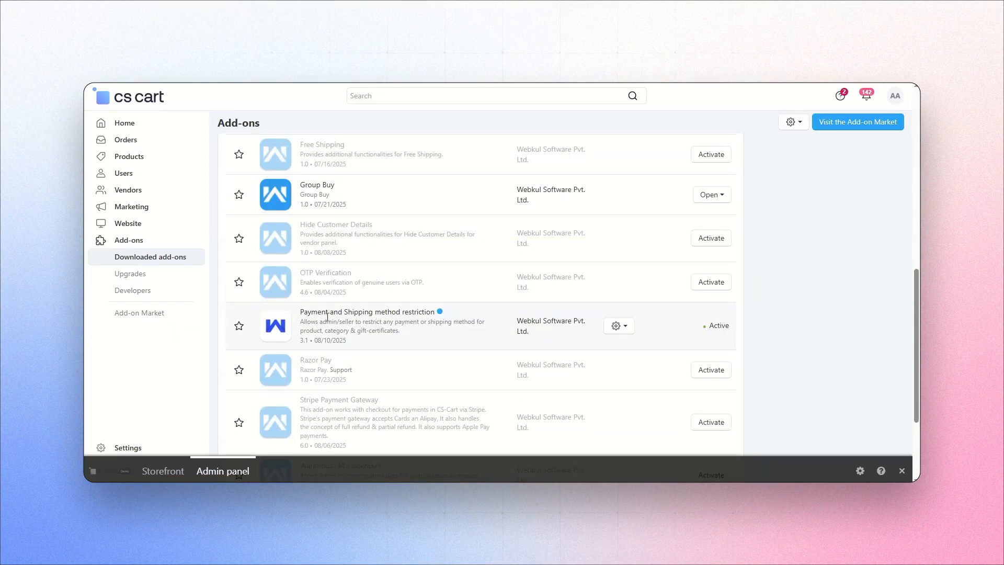
left_click(371, 314)
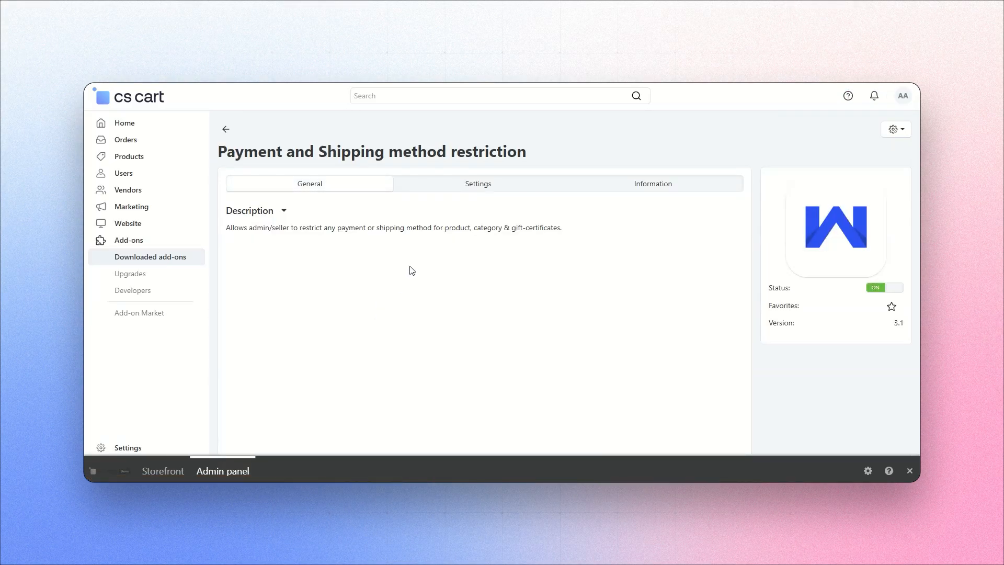
left_click(478, 187)
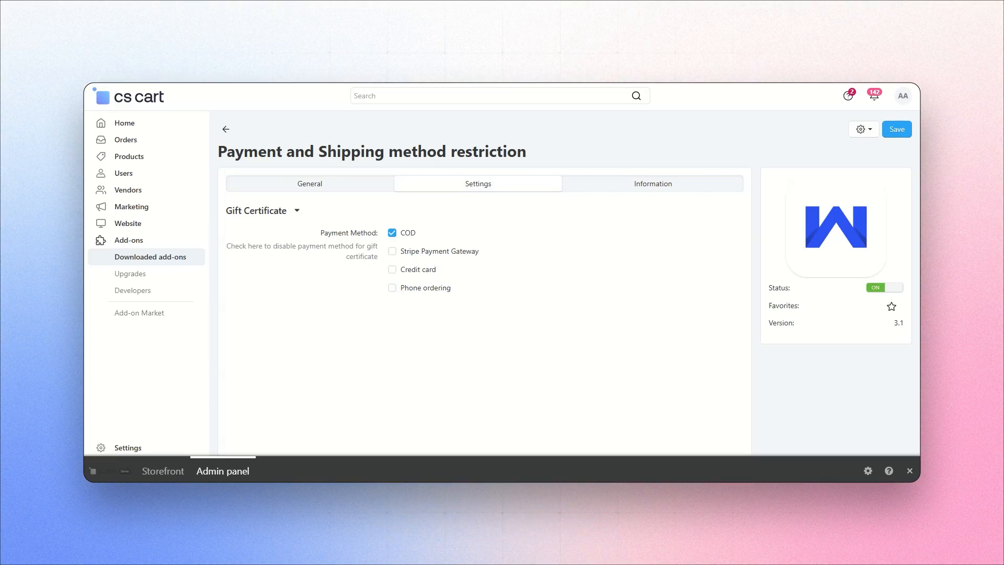
left_click(392, 232)
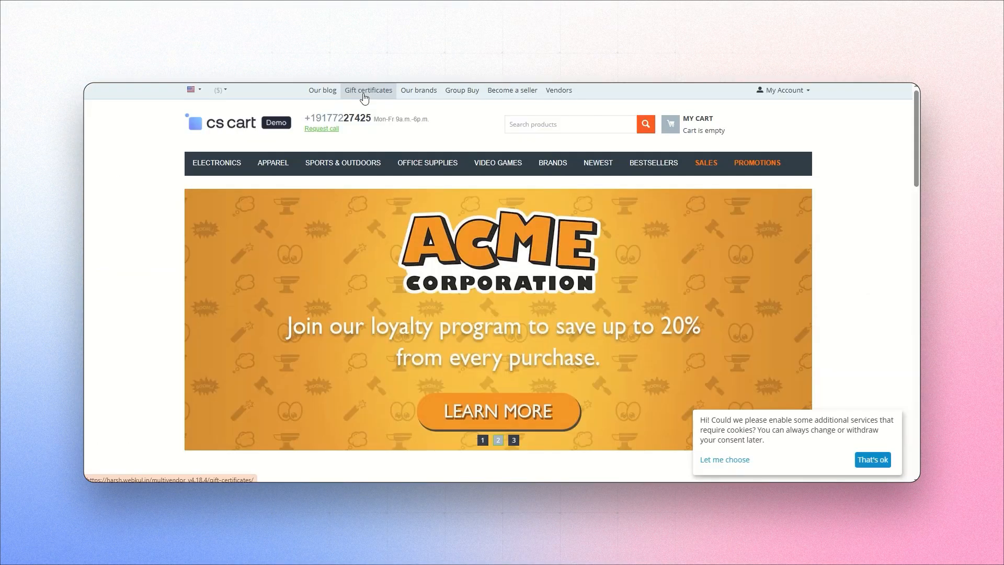
- Start a gift certificate on the storefront for recipient Test with the sender's name, amount 220.00 and message "This is the test message"
left_click(367, 90)
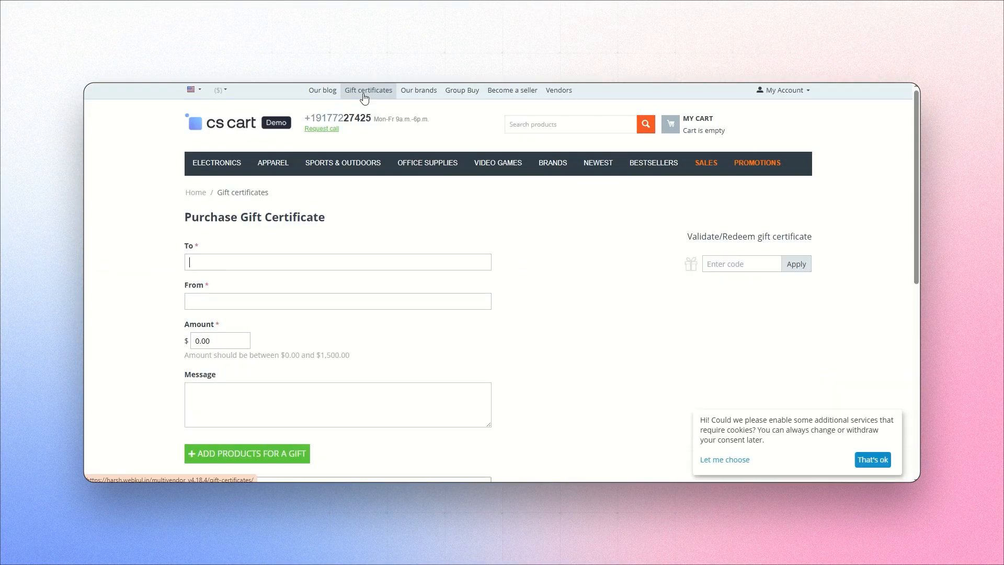
type("Test")
left_click(224, 301)
type("Joey")
left_click(192, 340)
type("22")
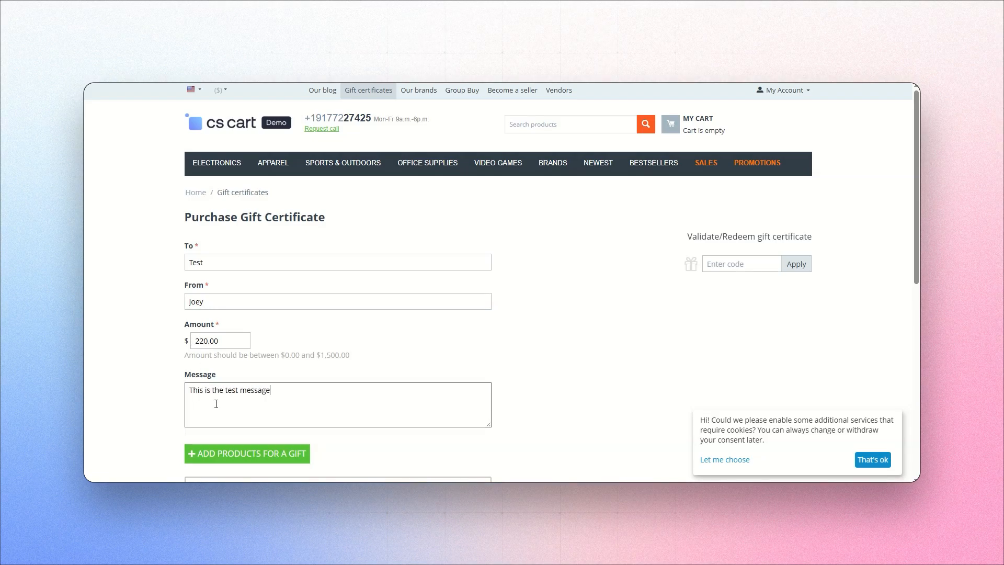
- Enter the recipient's email, then add the gift certificate to the cart and proceed to checkout
scroll(248, 388, "down", 3)
left_click(251, 386)
type("test@gmail.com")
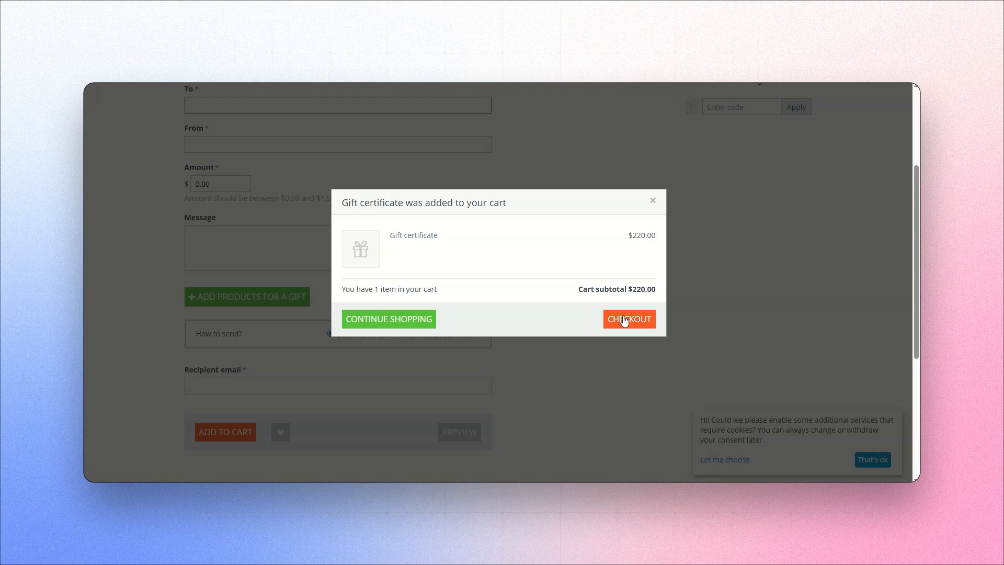
left_click(625, 321)
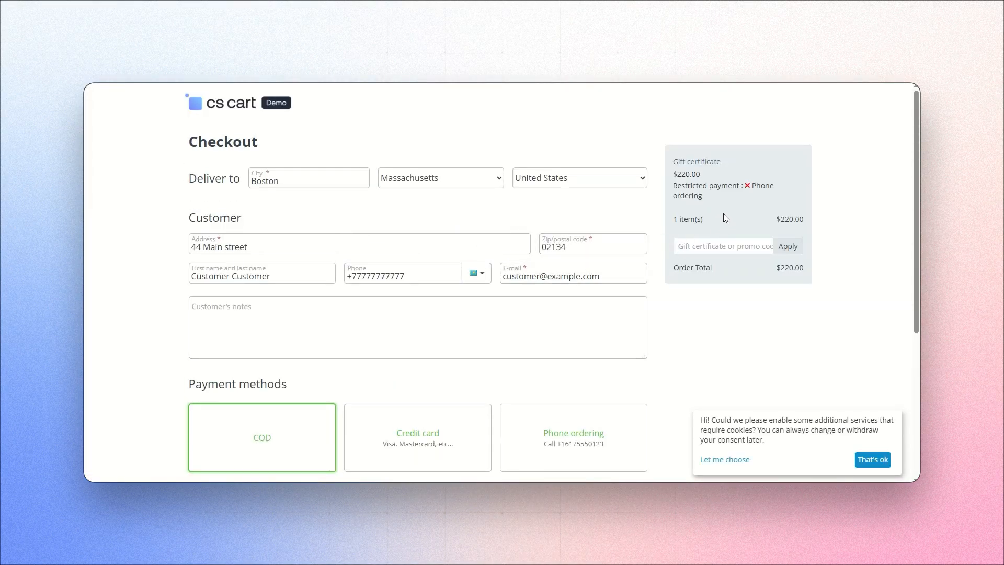
- Try to place the gift certificate order with Phone ordering as the payment method, accepting the Terms and Conditions
scroll(580, 285, "down", 3)
left_click(580, 284)
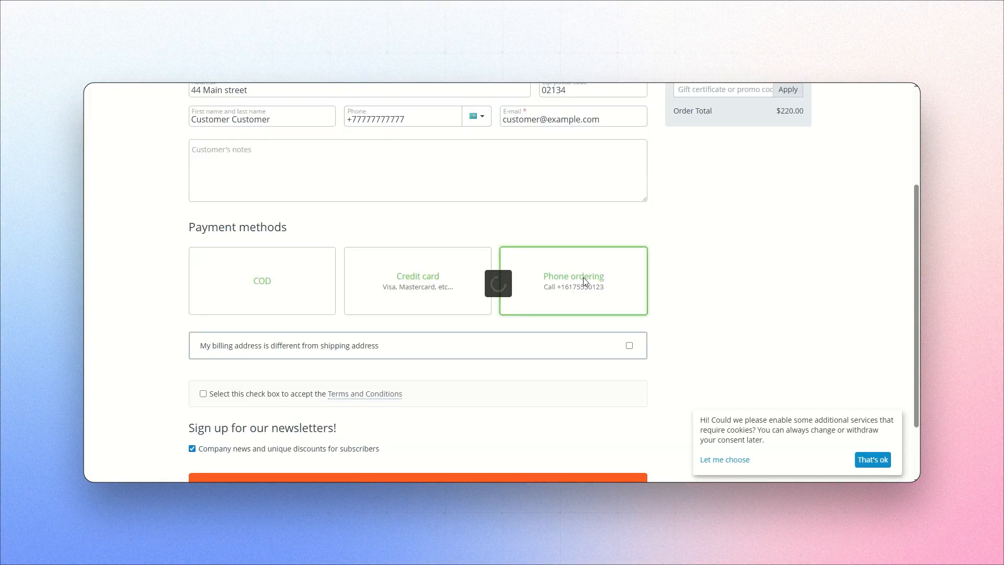
scroll(575, 283, "down", 1)
scroll(572, 282, "down", 2)
left_click(204, 333)
scroll(293, 356, "down", 1)
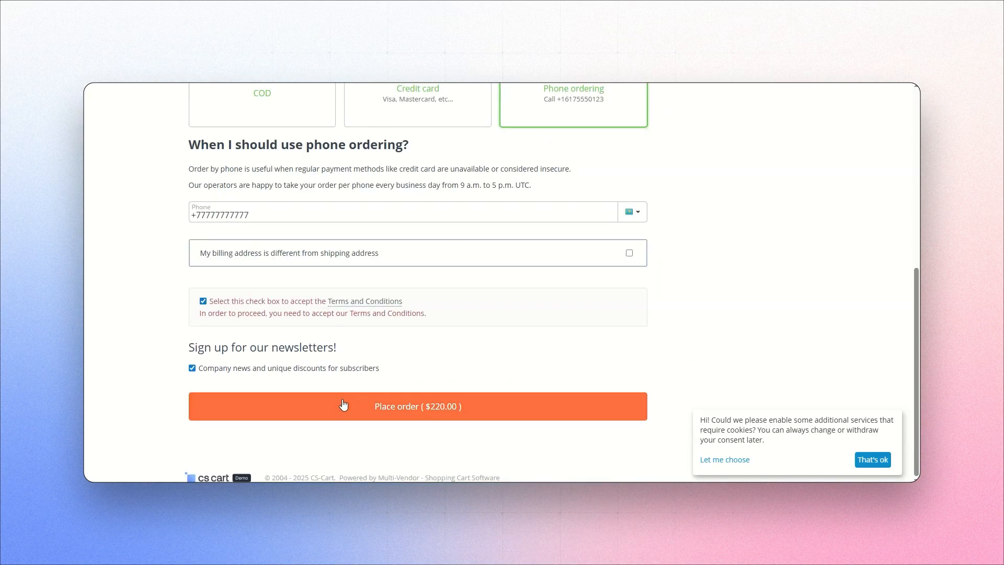
left_click(343, 406)
scroll(492, 364, "up", 5)
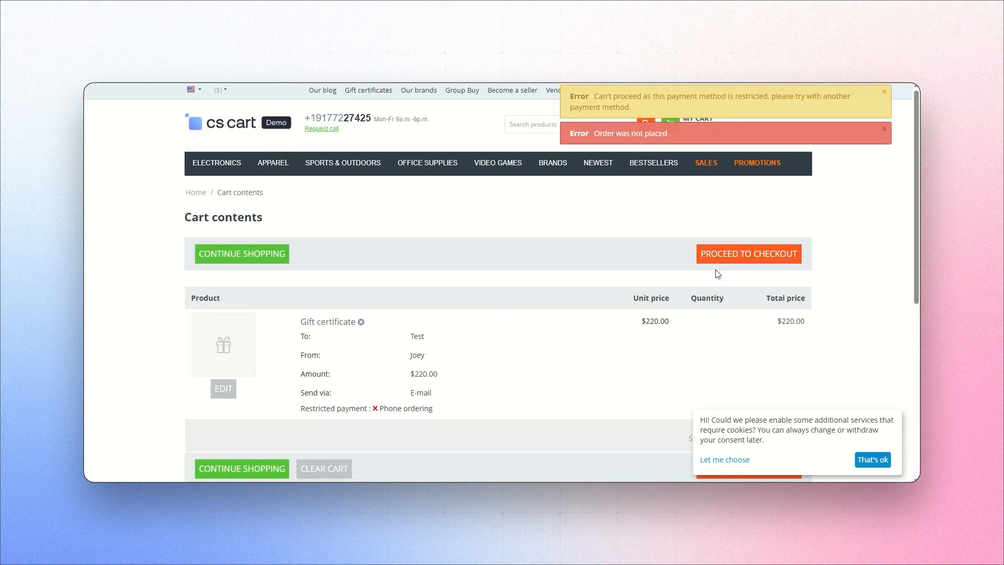
- Review the order error messages on the cart page and dismiss both of them
left_click_drag(593, 97, 777, 104)
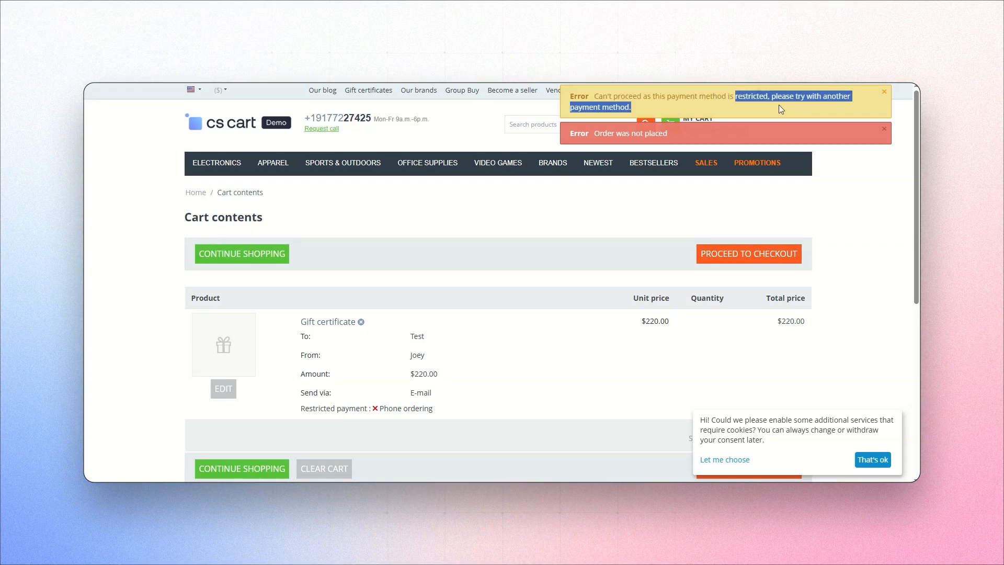
scroll(598, 258, "down", 3)
scroll(579, 255, "up", 3)
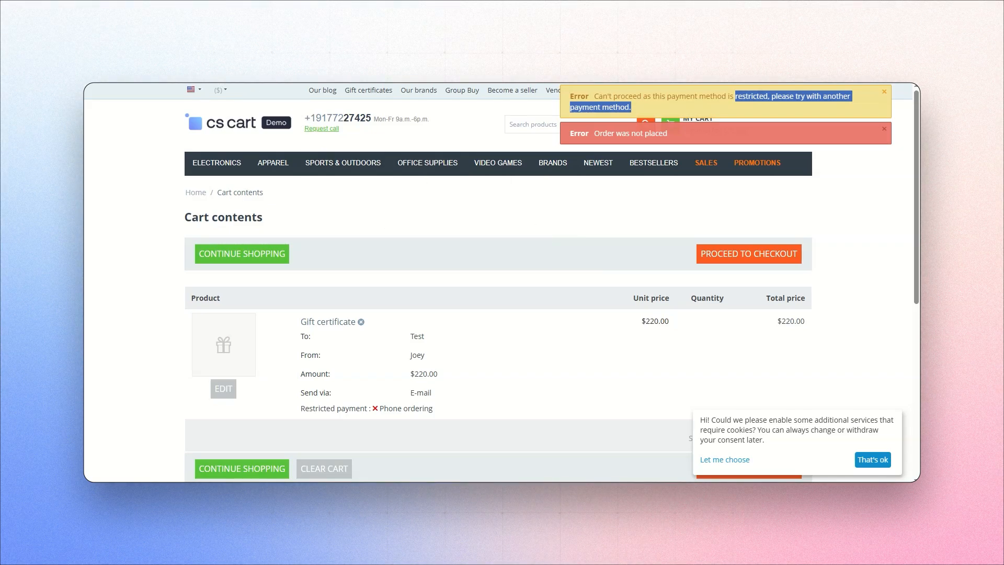
left_click(885, 94)
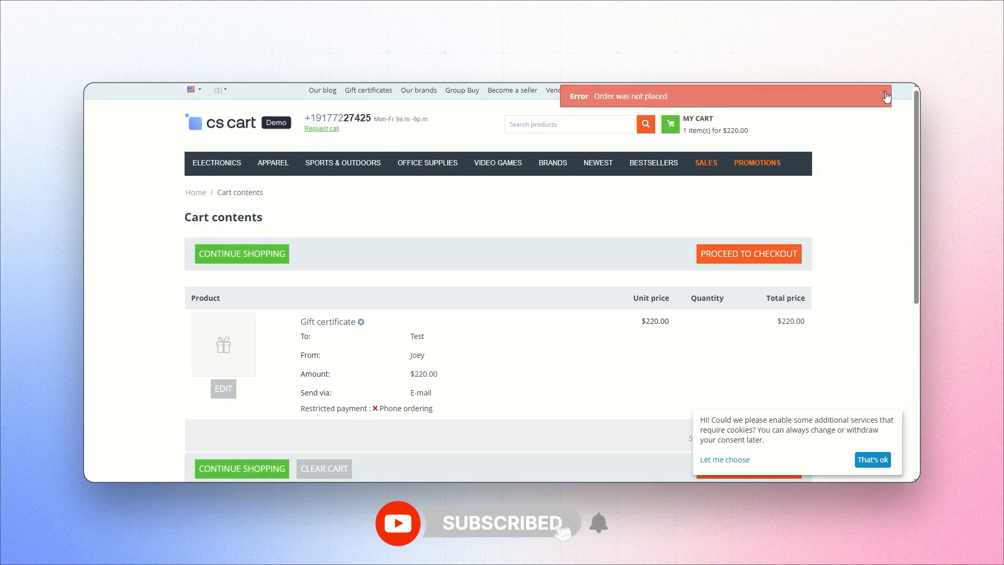
left_click(885, 95)
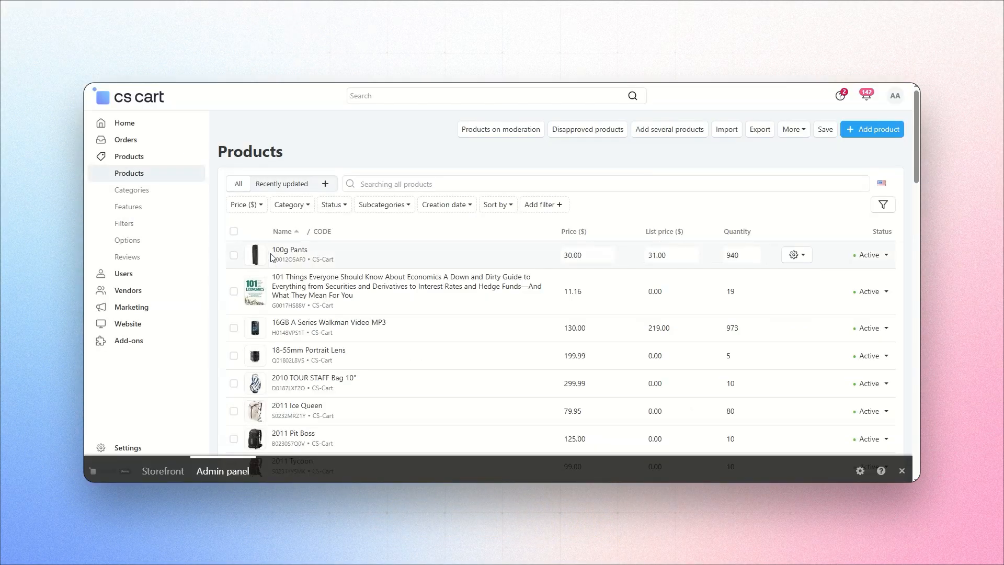
- In the admin panel, add Phone ordering to the payment method restrictions of the 100g Pants product and save it
left_click(281, 256)
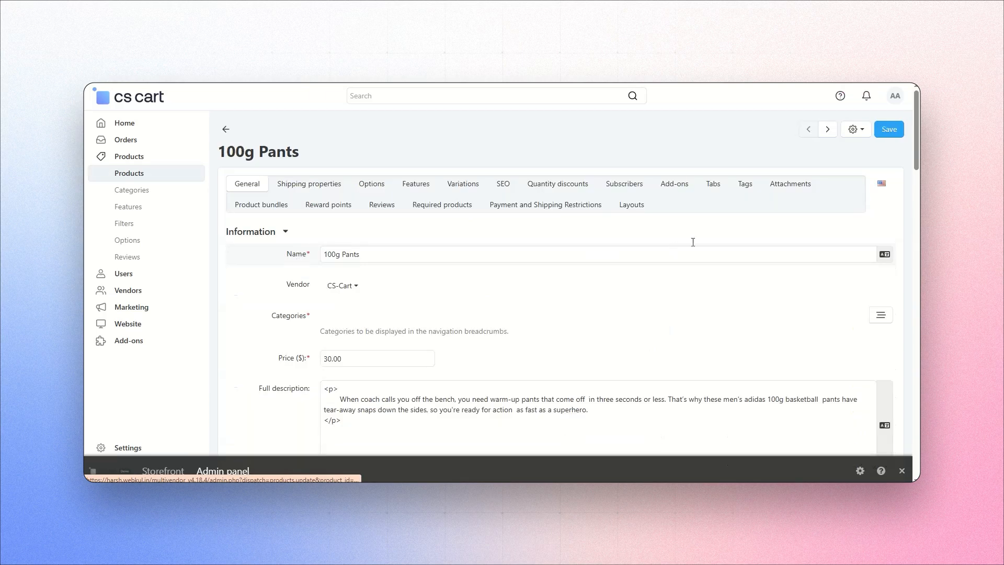
left_click(560, 208)
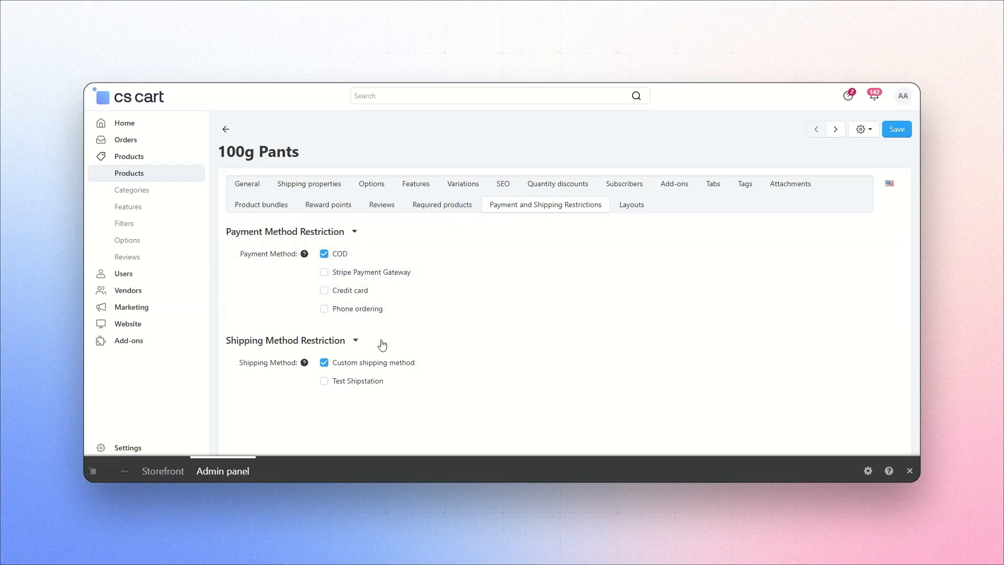
left_click(325, 309)
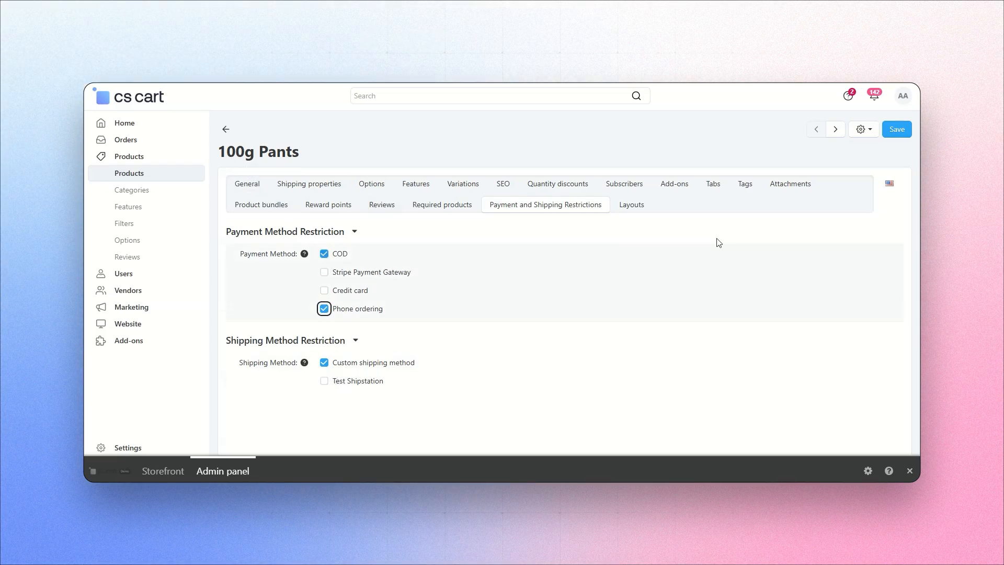
left_click(885, 130)
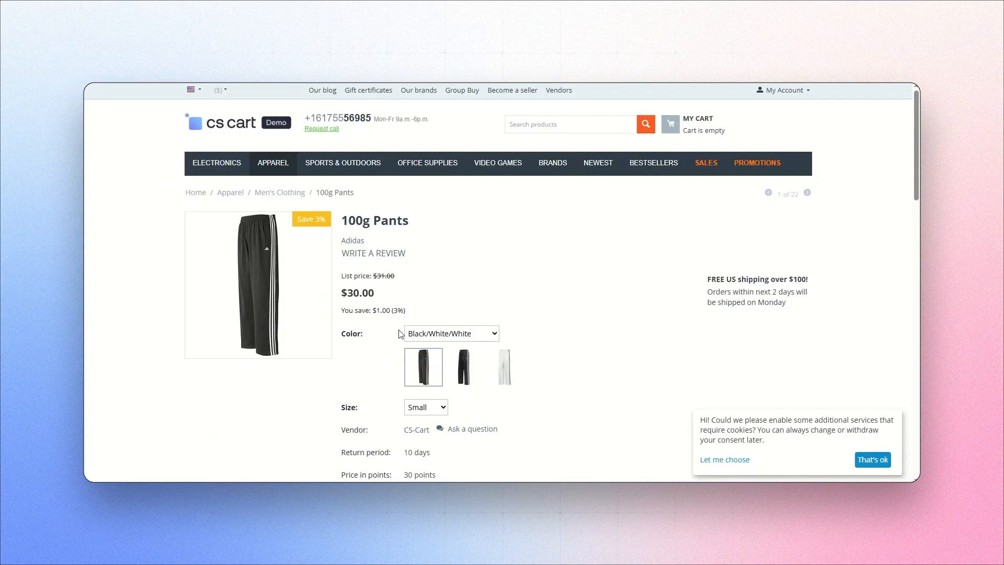
- Add the 100g Pants to the cart on the storefront and proceed to checkout
scroll(414, 391, "down", 2)
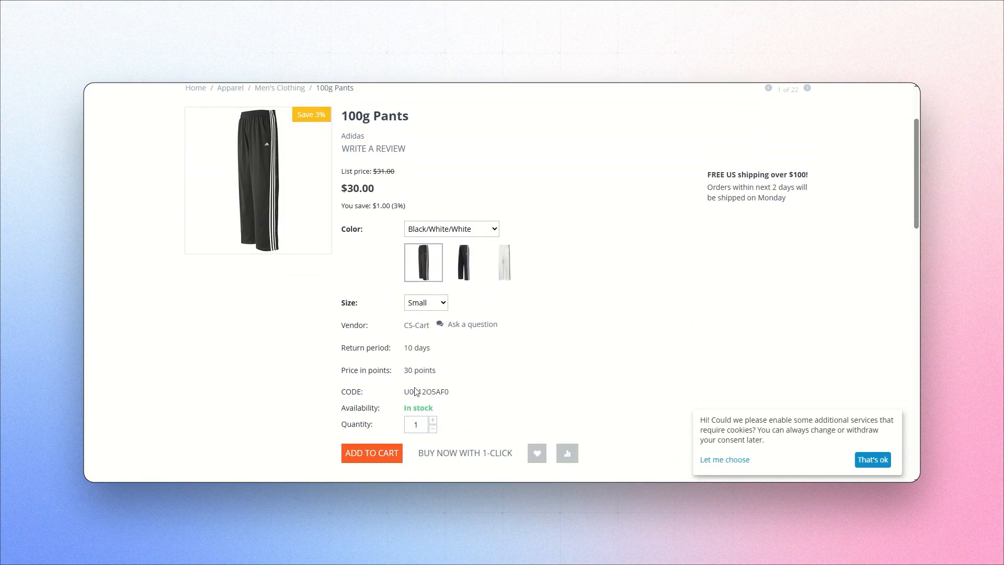
left_click(354, 452)
left_click(629, 332)
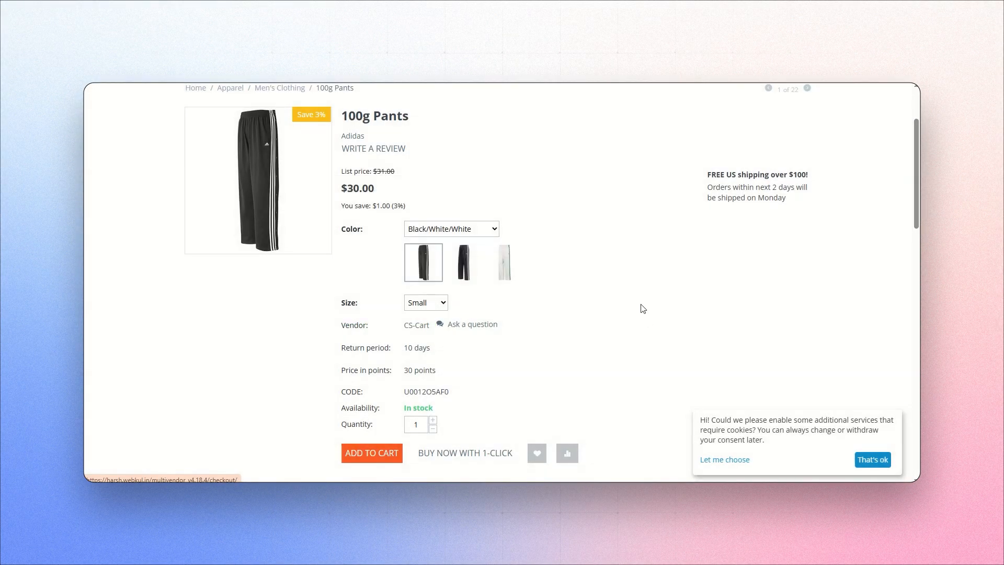
- Examine the restricted payment and shipping methods listed for the 100g Pants in the checkout order summary
scroll(489, 282, "down", 3)
scroll(674, 219, "up", 2)
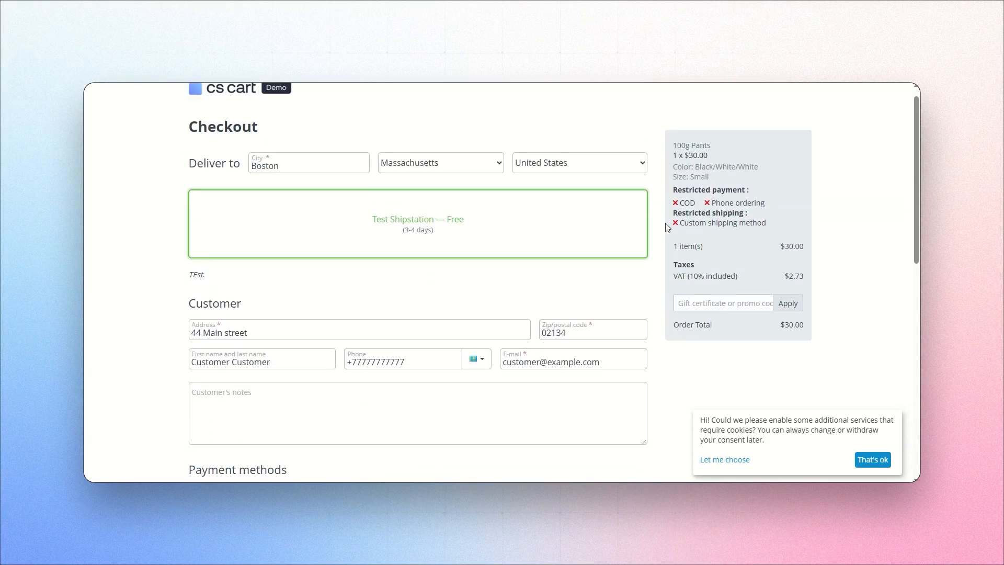
left_click_drag(673, 222, 713, 219)
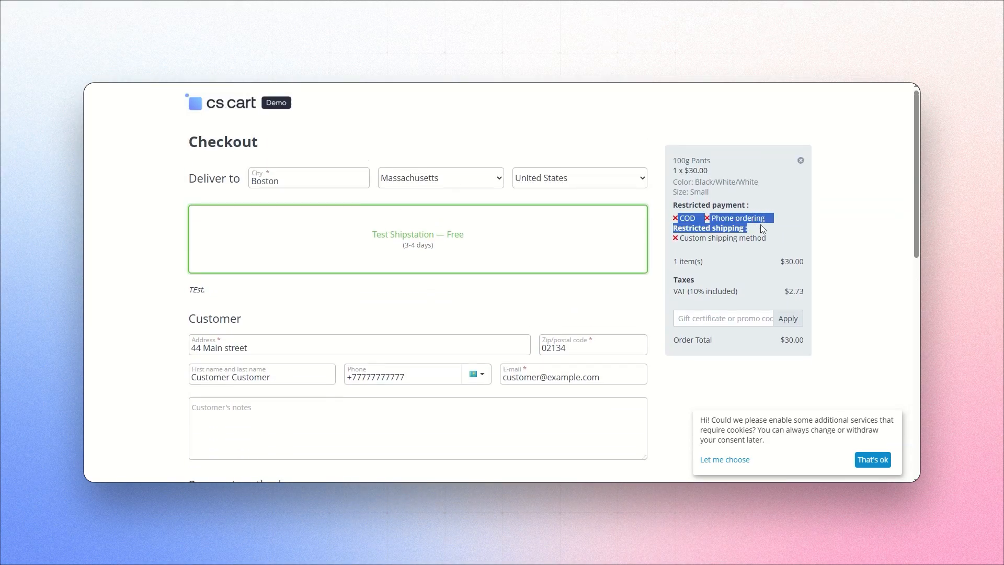
left_click(692, 239)
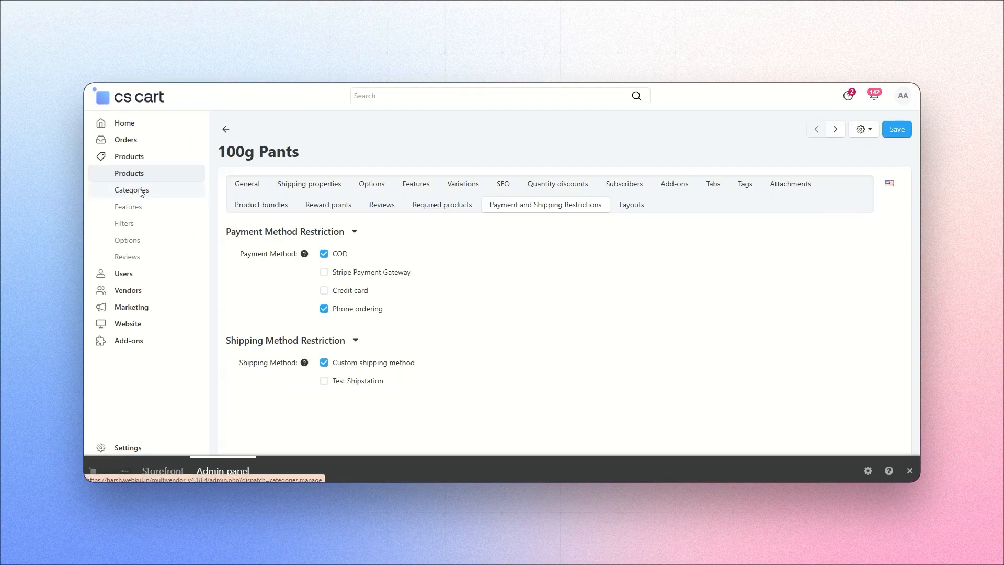
- In the admin panel, remove Phone ordering from the Men's Clothing category's payment restrictions and apply the payment setting to all subcategories
left_click(137, 191)
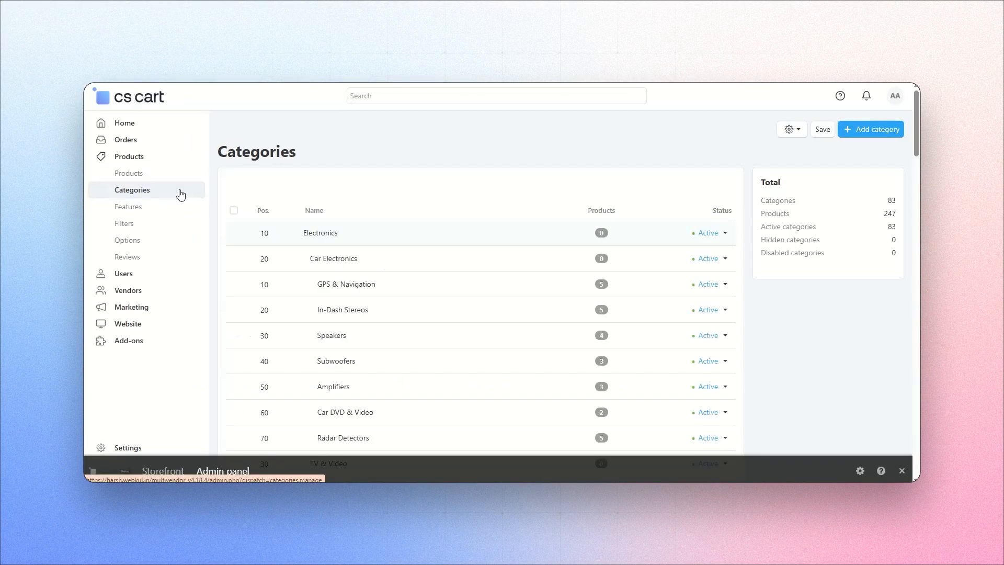
scroll(347, 320, "down", 10)
scroll(347, 320, "up", 5)
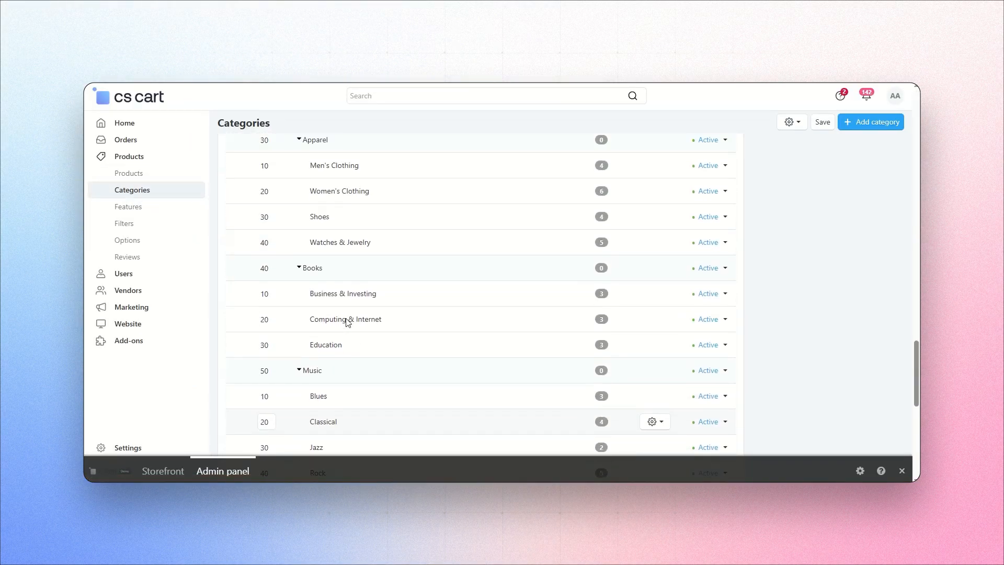
left_click(333, 282)
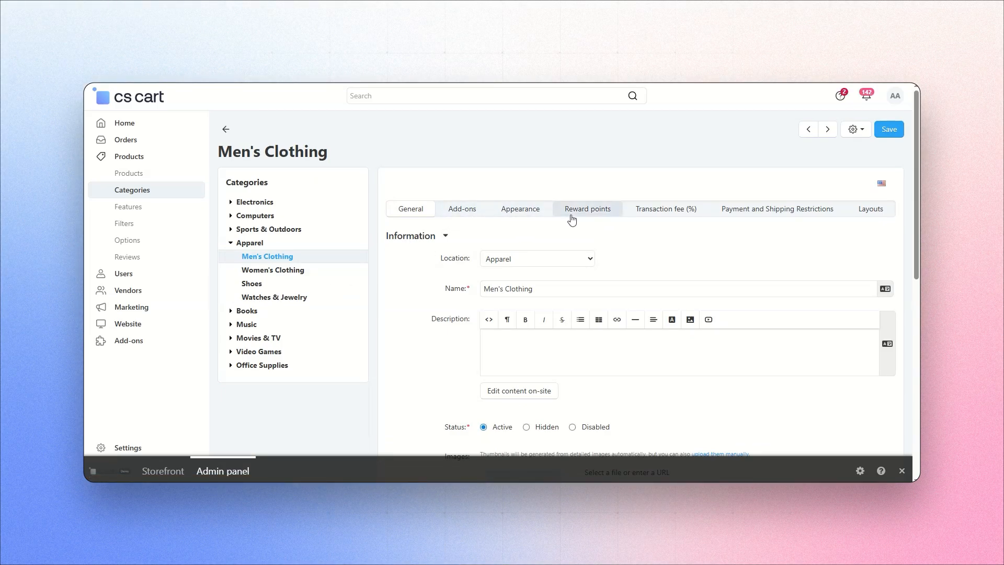
left_click(767, 220)
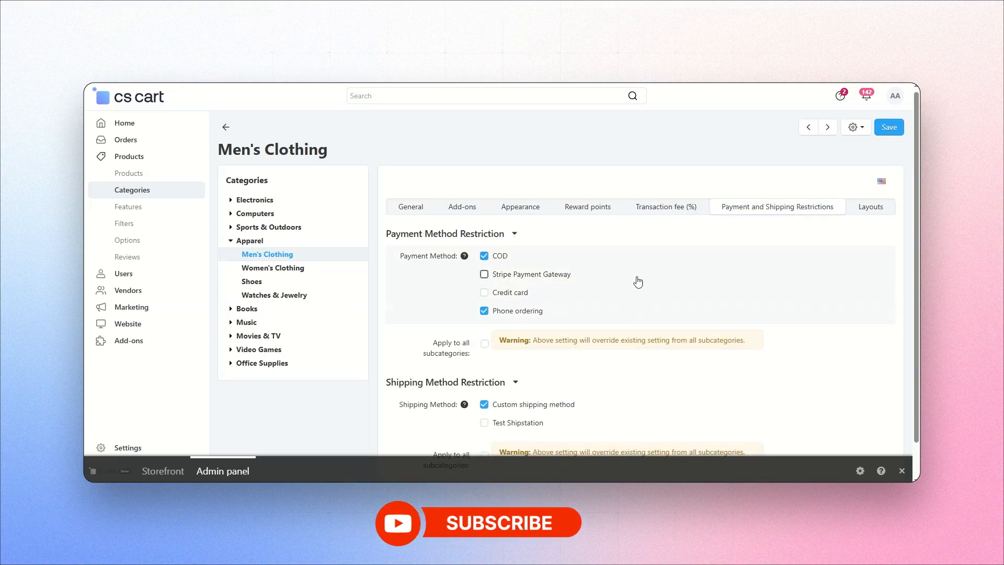
scroll(637, 282, "down", 1)
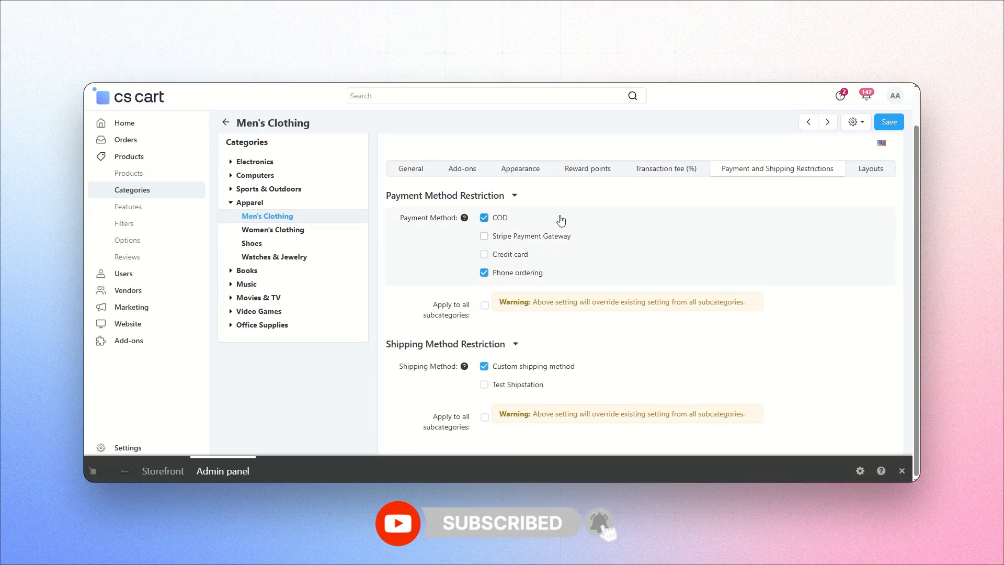
left_click(484, 273)
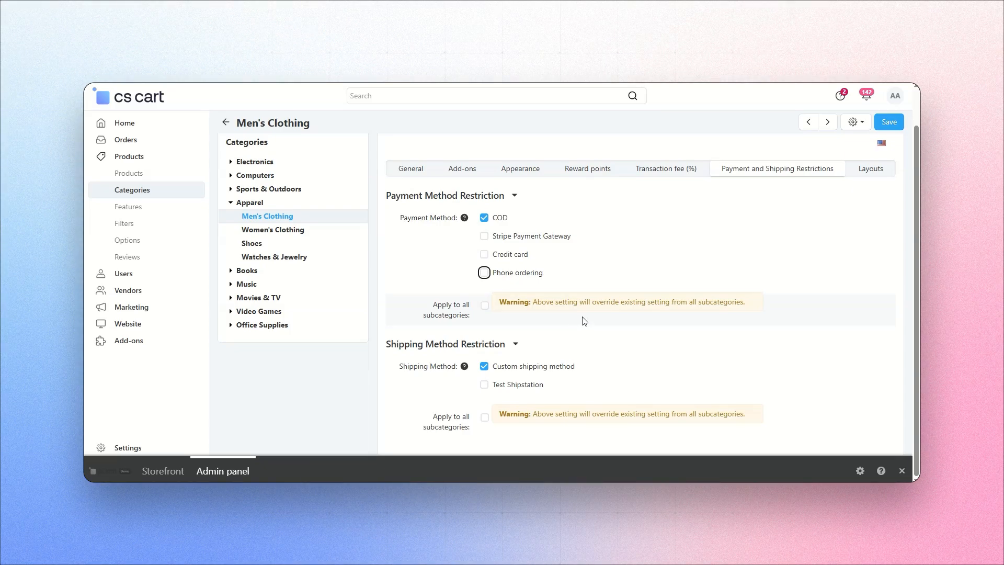
left_click(484, 305)
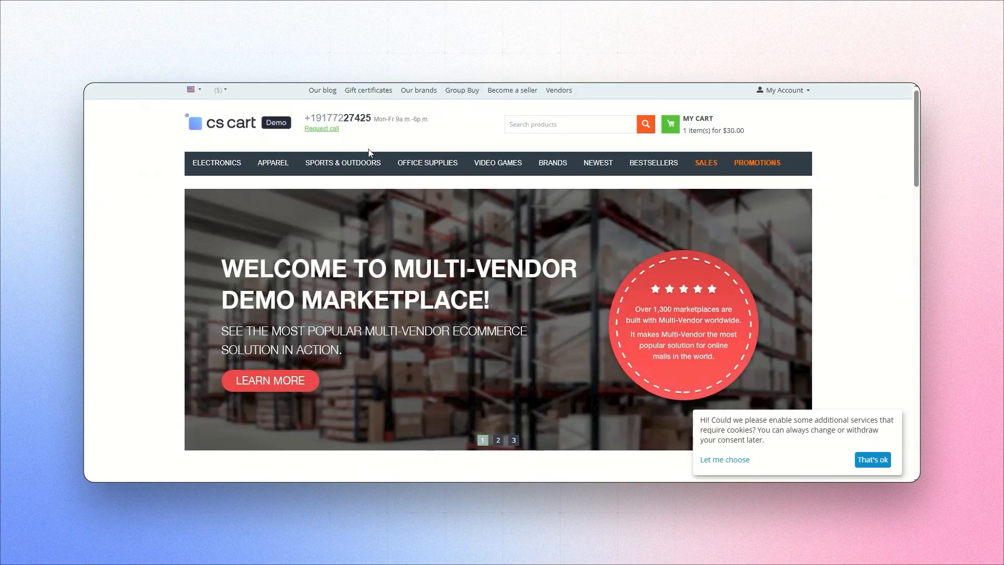
- Add the blue T-shirt from the storefront's Men's Clothing category to the cart and check its restricted payment methods at checkout
mouse_move(273, 162)
left_click(285, 192)
scroll(460, 269, "down", 5)
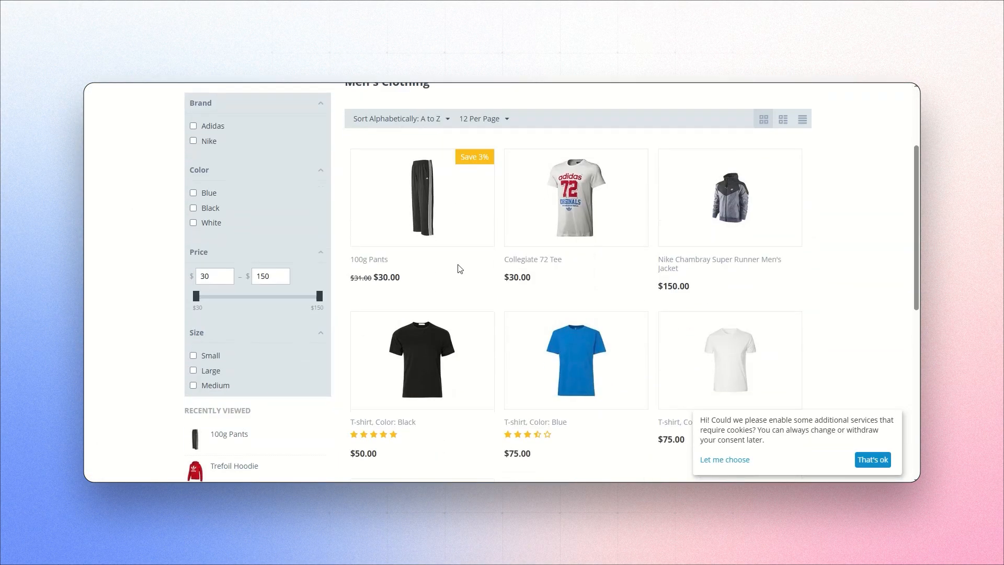
left_click(586, 328)
scroll(629, 298, "down", 5)
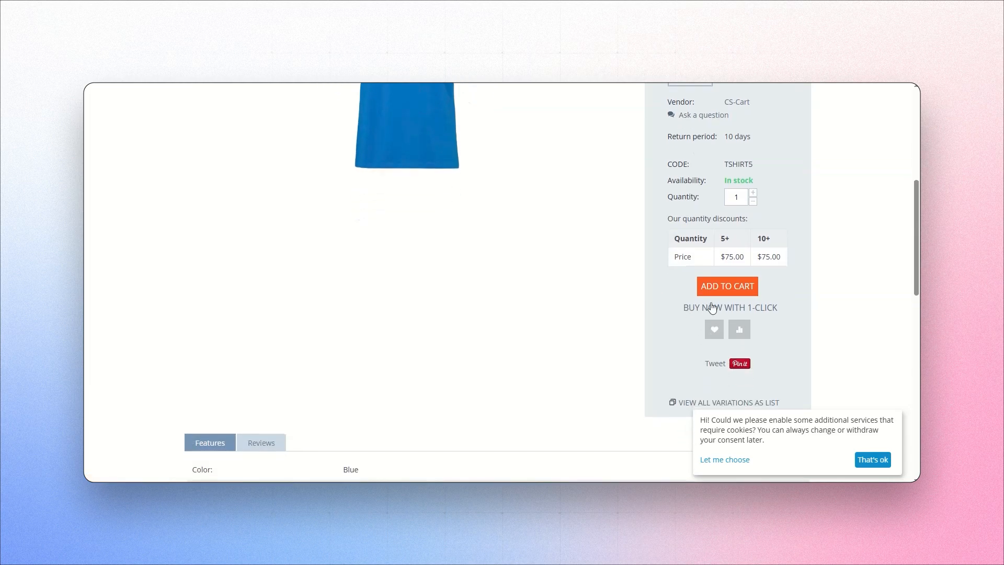
left_click(730, 291)
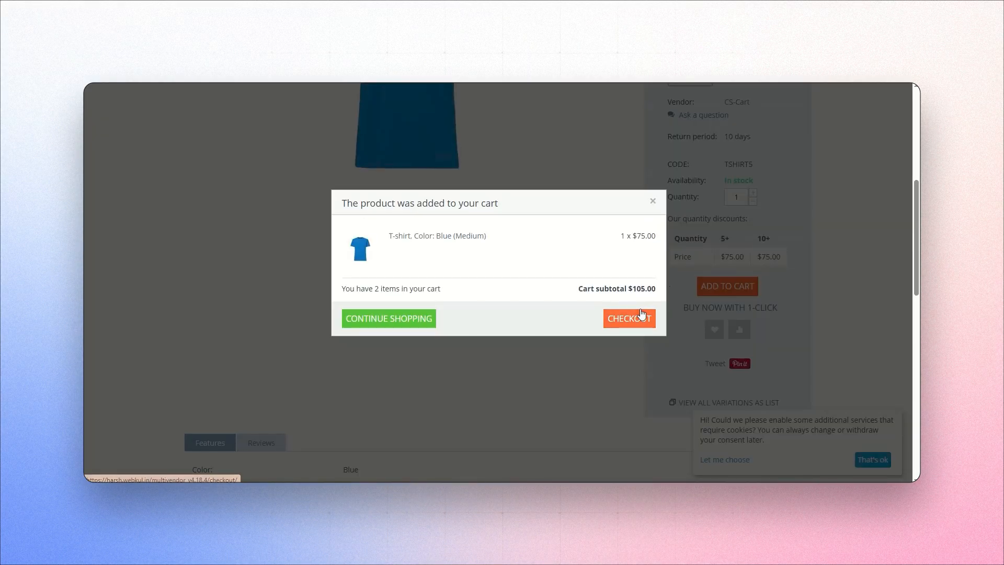
left_click(642, 316)
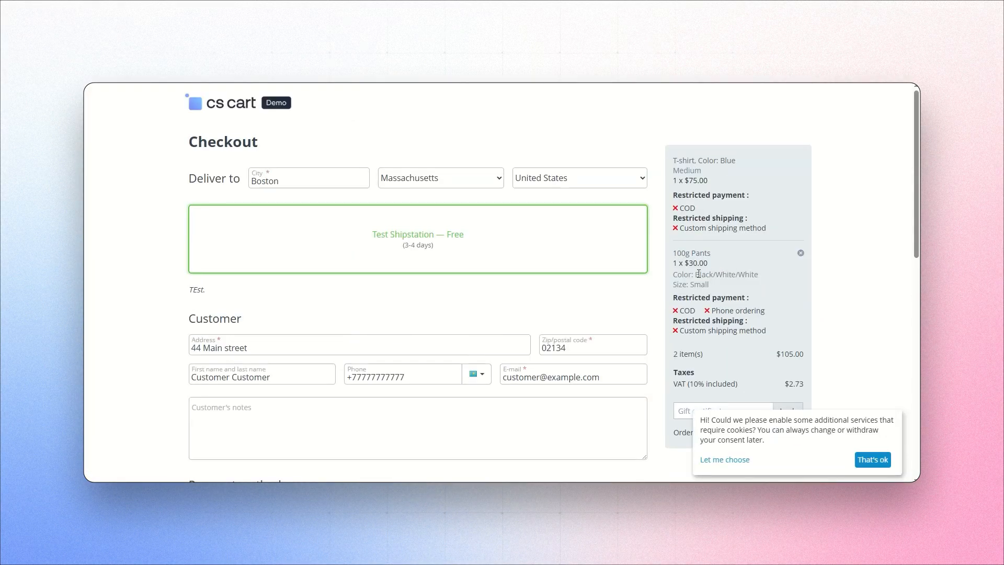
left_click_drag(677, 210, 706, 214)
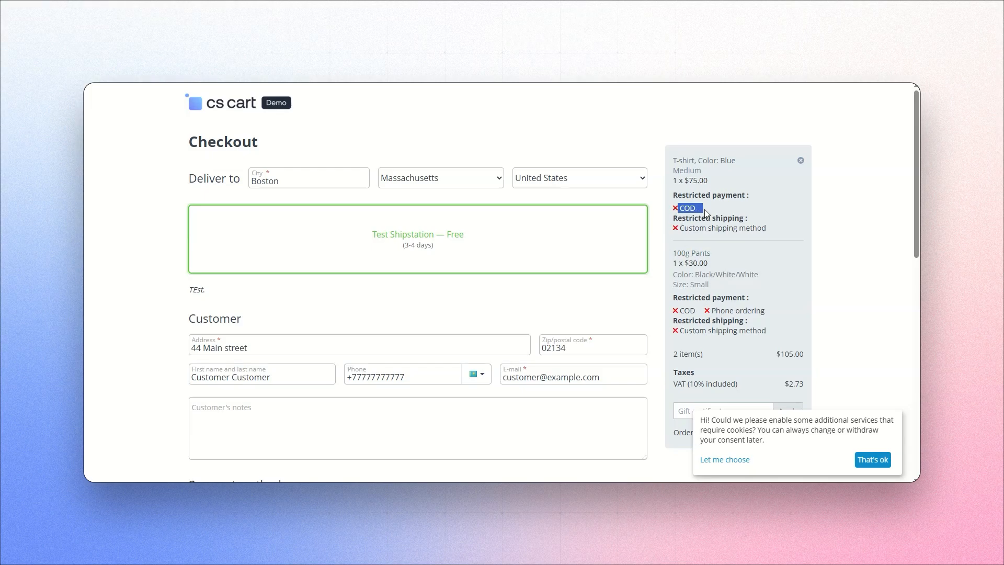